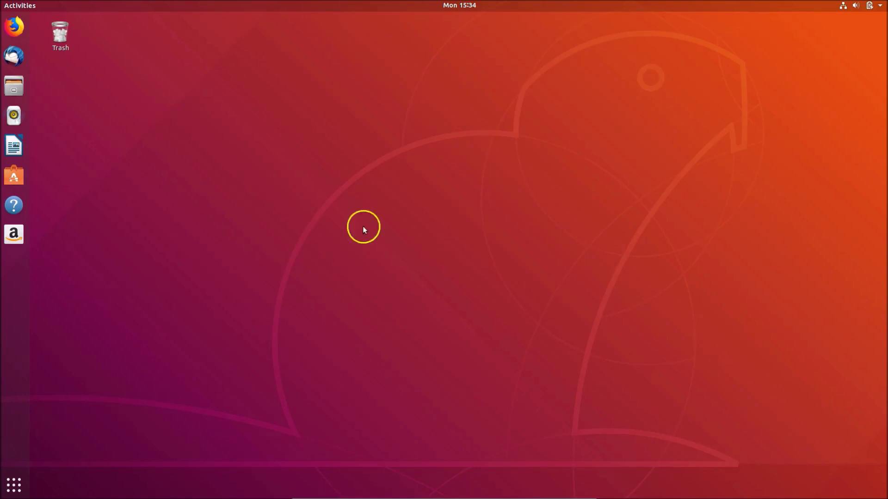
Search the applications overview for 'firefox' and launch Firefox Web Browser
click(14, 485)
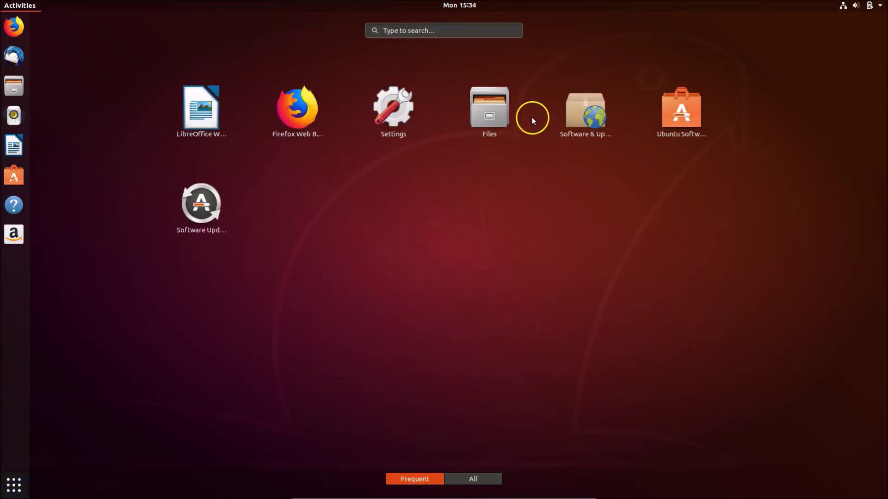
click(456, 30)
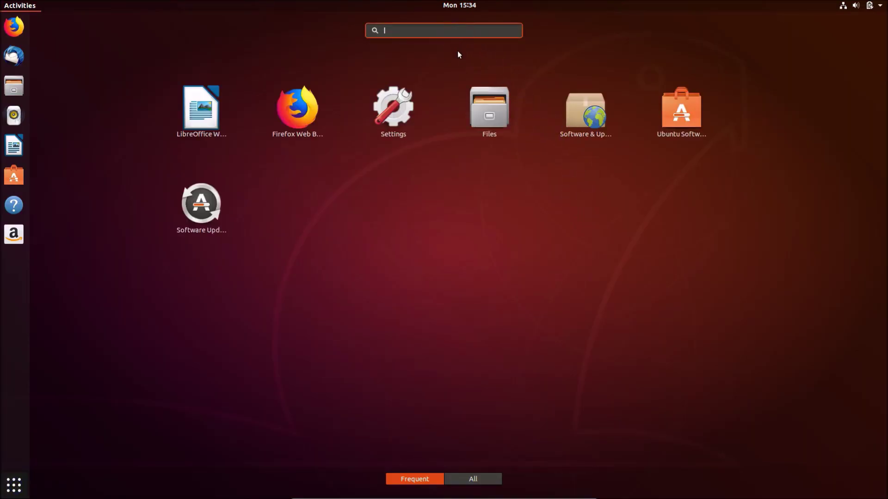
text(firefox)
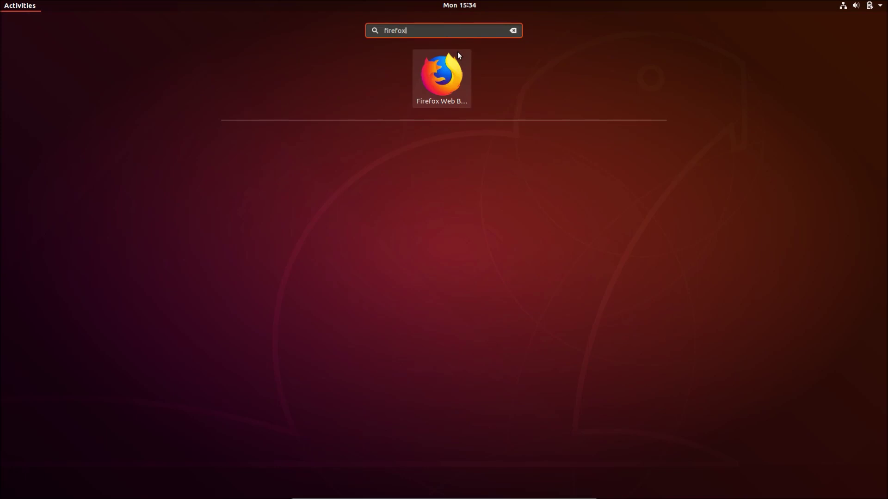
click(438, 82)
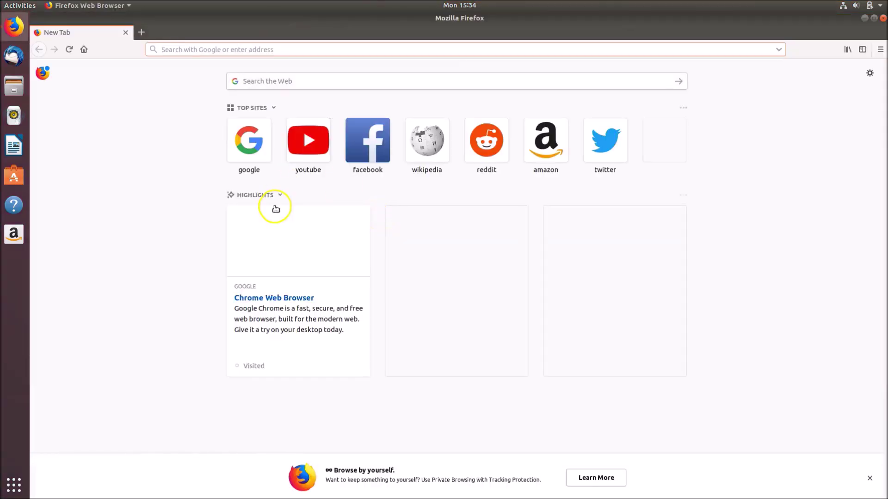
Go to google.com/chrome and bring up the Chrome for Linux download options
click(272, 53)
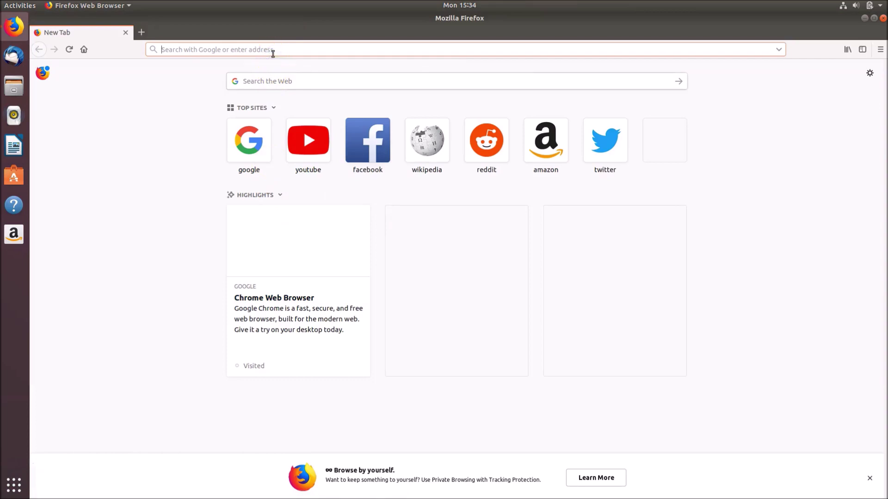
text(google.com/)
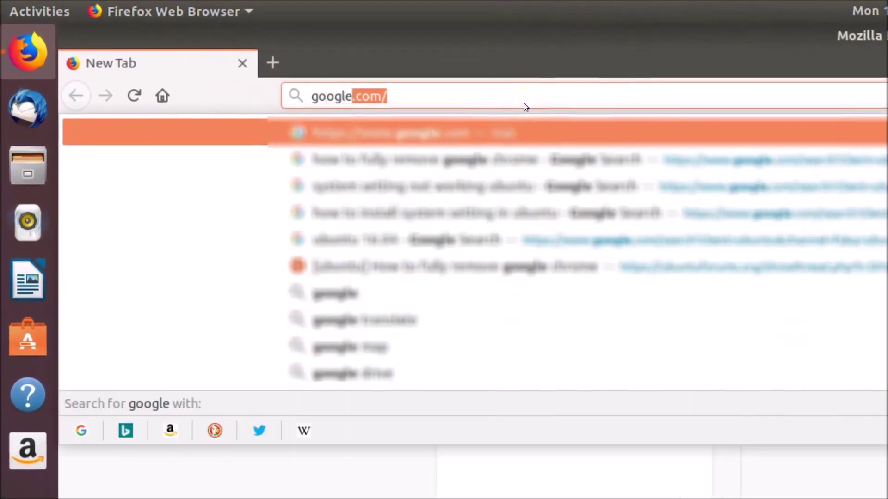
text(chro)
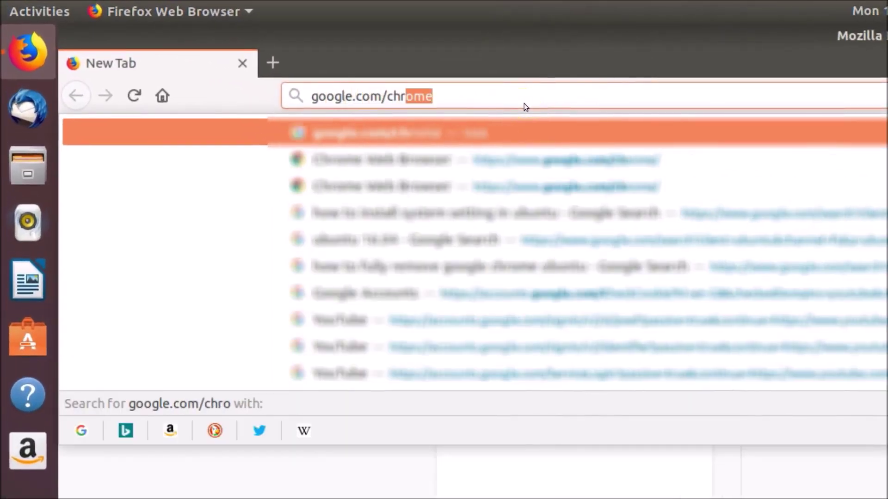
text(me)
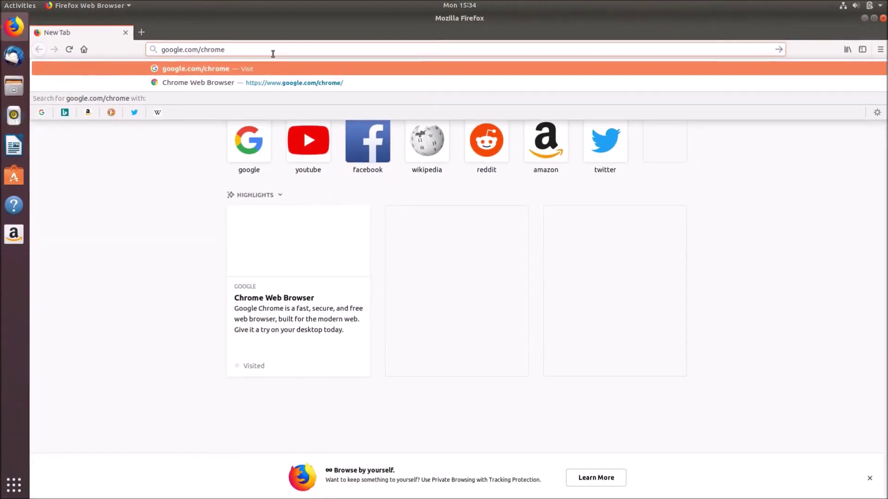
key(Return)
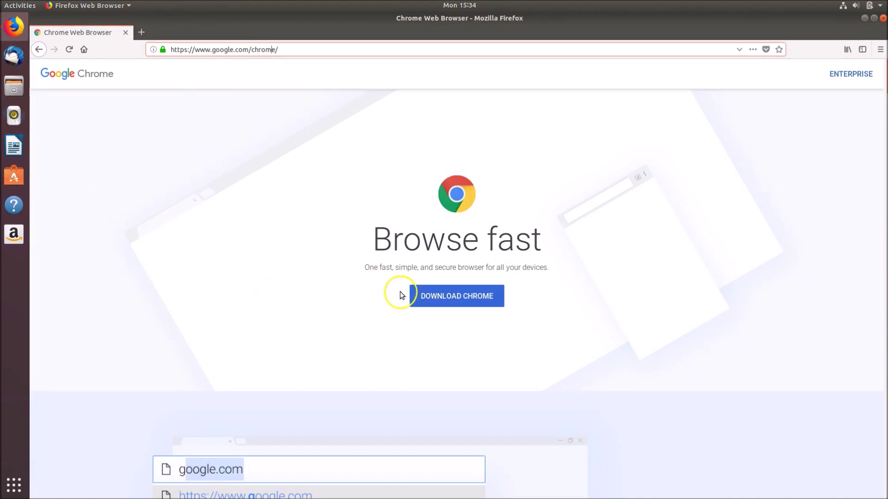
click(457, 300)
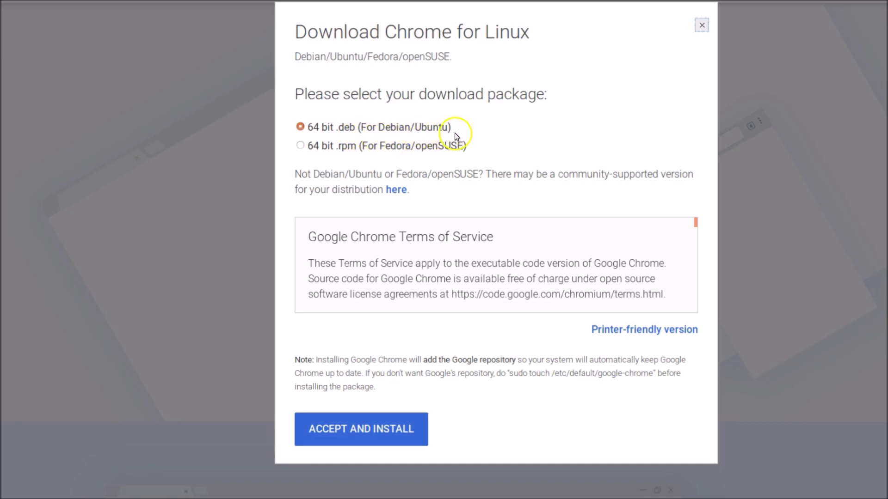
Accept the terms and download the Chrome .deb, opening it with Software Install
click(378, 432)
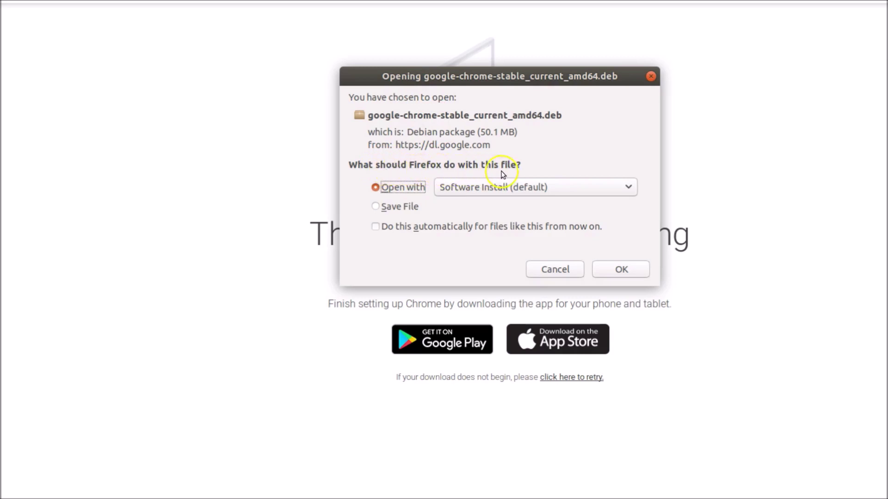
click(466, 188)
click(617, 270)
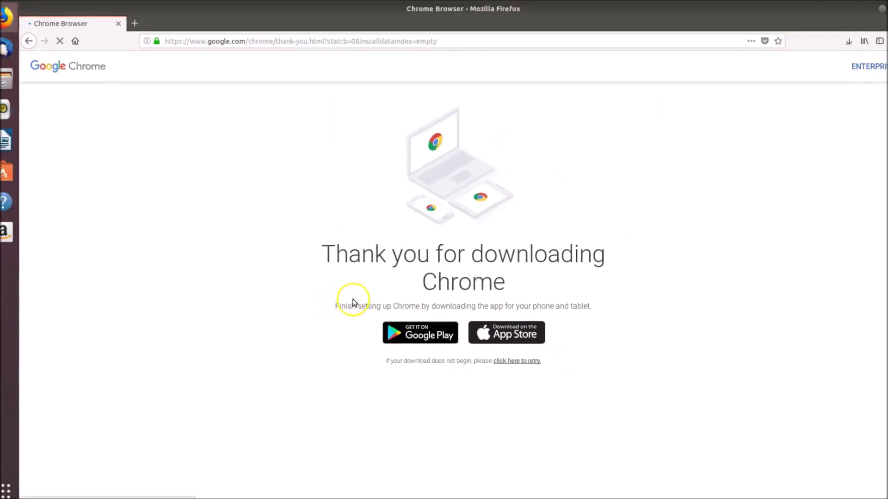
click(827, 58)
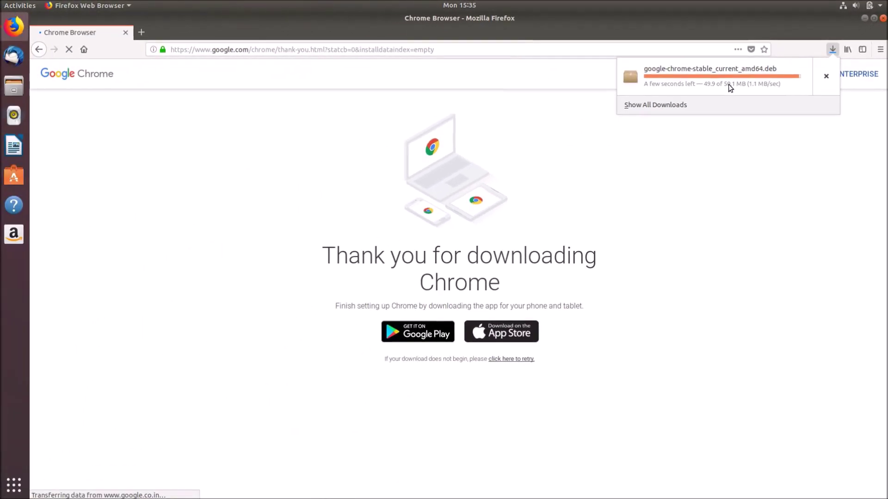
click(729, 85)
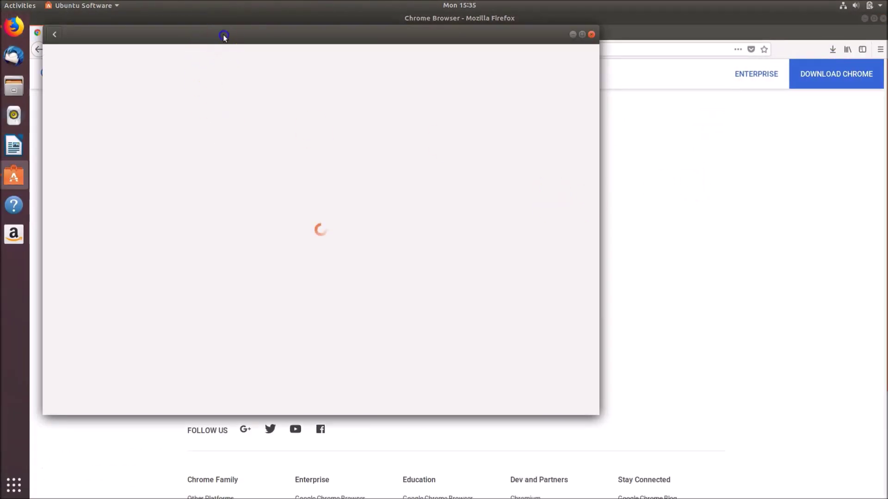
Install google-chrome-stable in Ubuntu Software, authenticating with the account password
drag(224, 36, 272, 50)
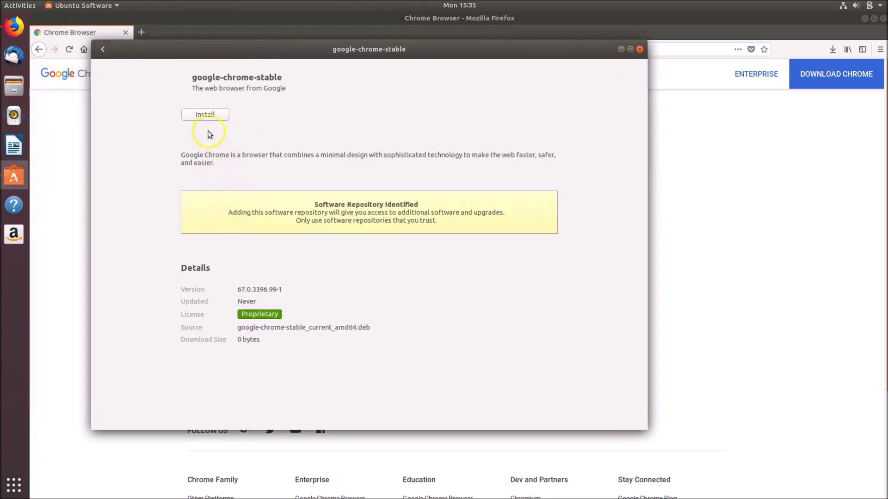
click(206, 117)
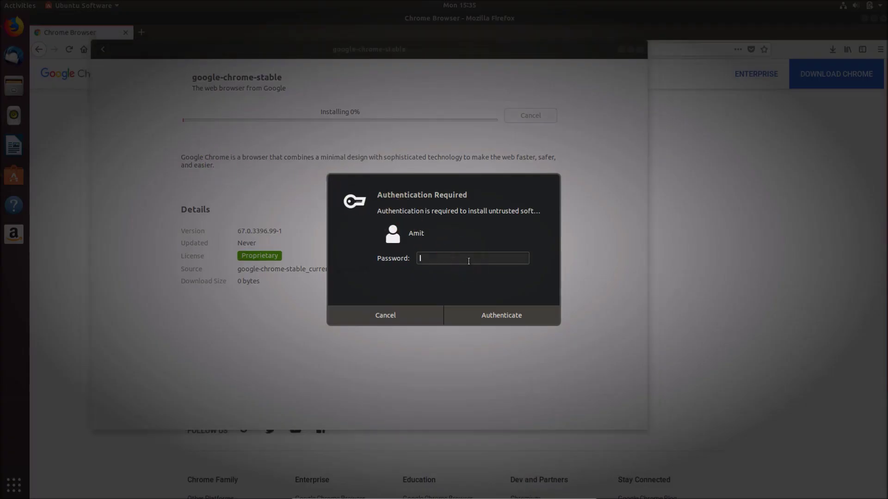
text(*****)
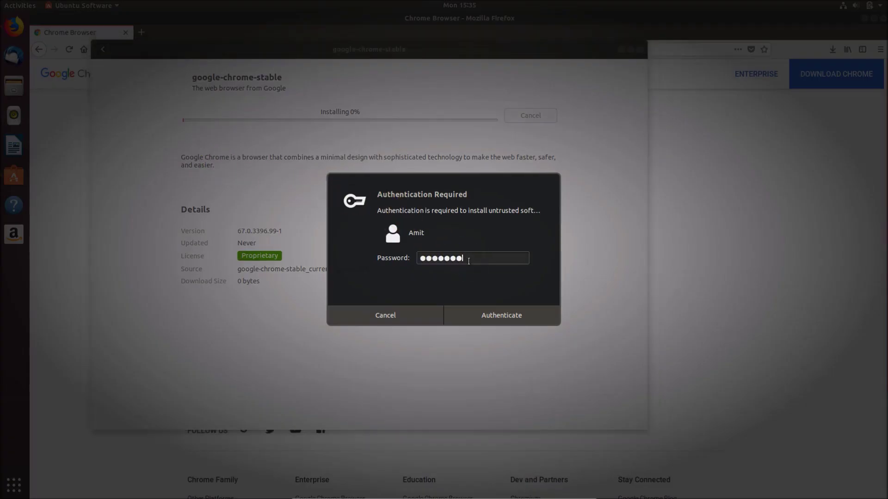
click(511, 317)
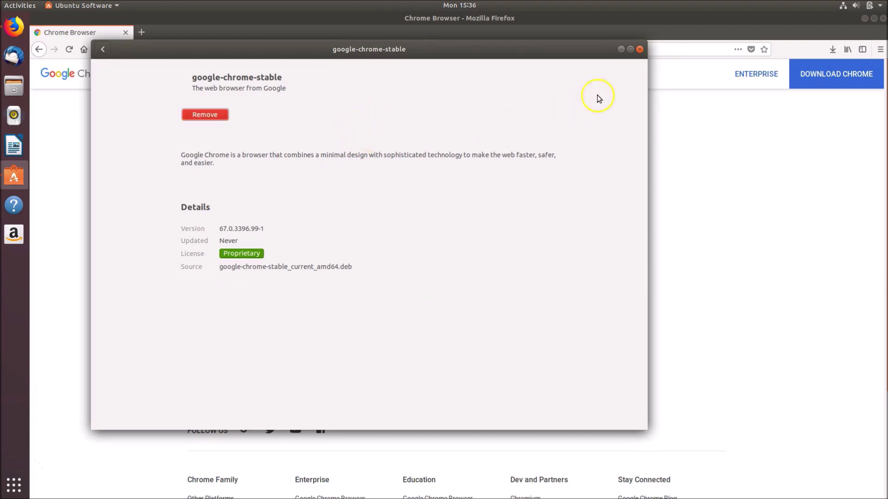
Close Ubuntu Software and Firefox, then search the applications overview for 'chrome'
click(639, 49)
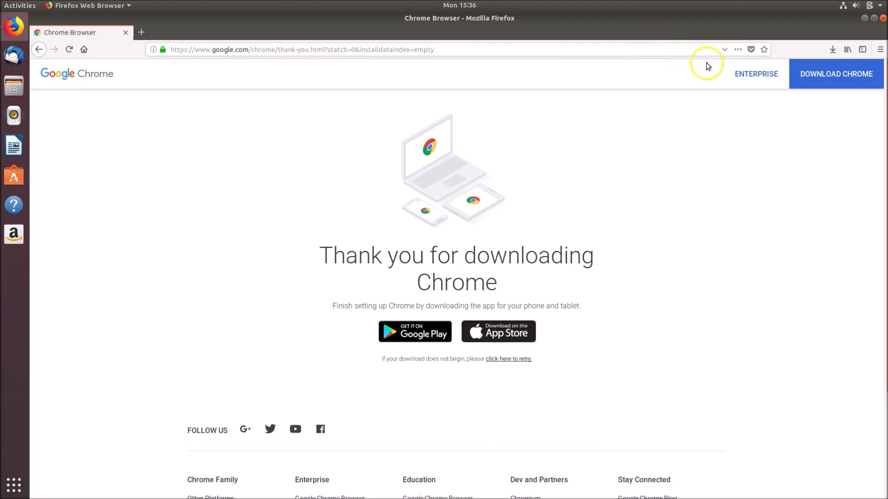
click(883, 19)
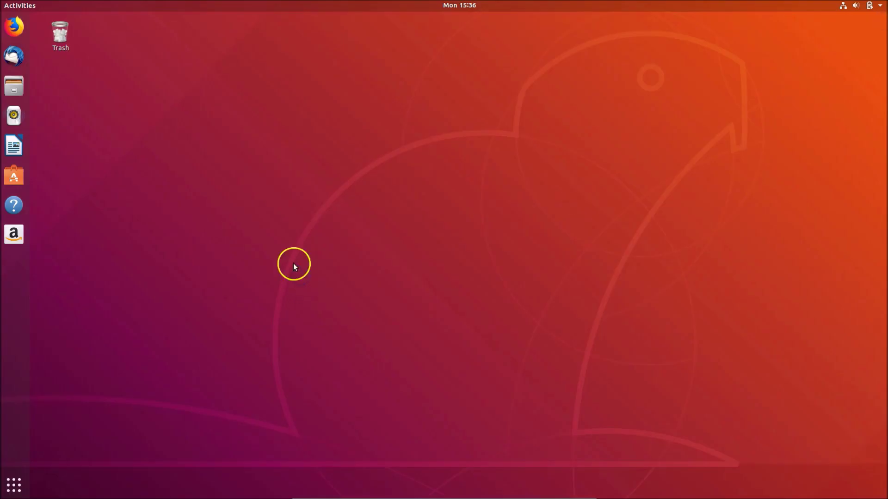
click(20, 493)
click(435, 32)
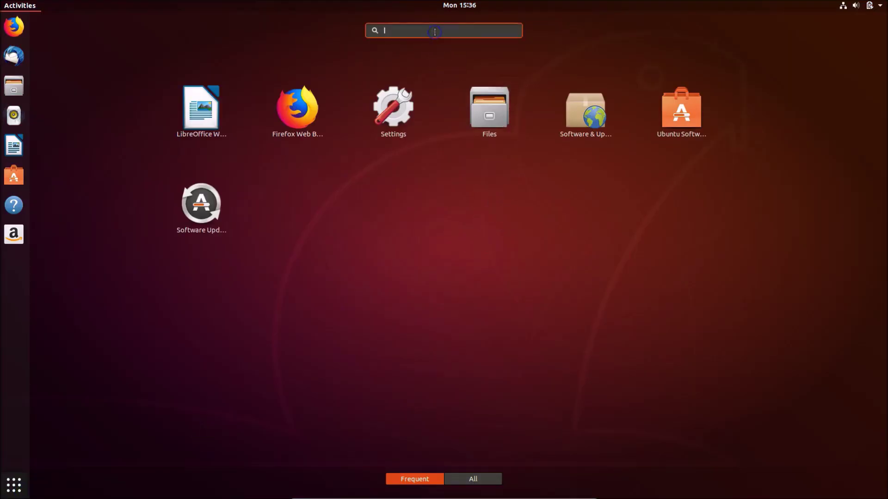
text(chrme)
key(BackSpace)
key(BackSpace)
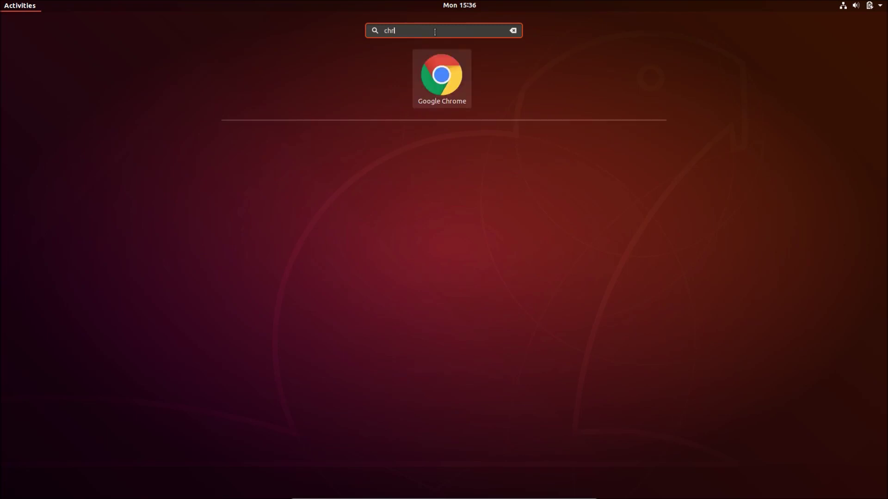
key(BackSpace)
text(rome)
Launch Chrome, decline making it default browser, confirm first-run, then maximize and close it
click(451, 77)
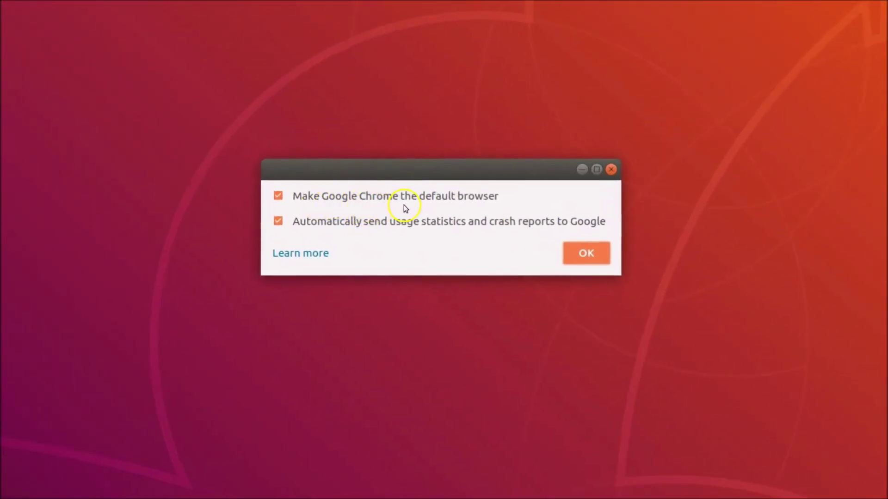
click(280, 197)
click(280, 222)
click(281, 223)
click(585, 259)
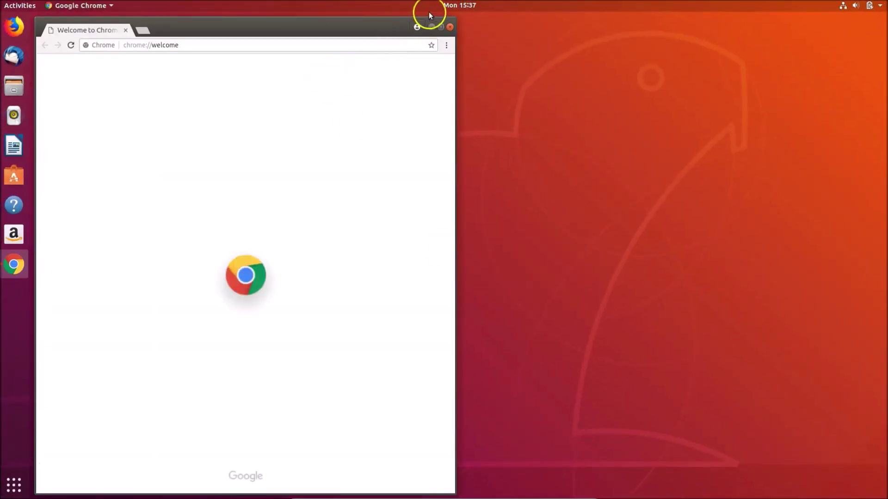
click(440, 28)
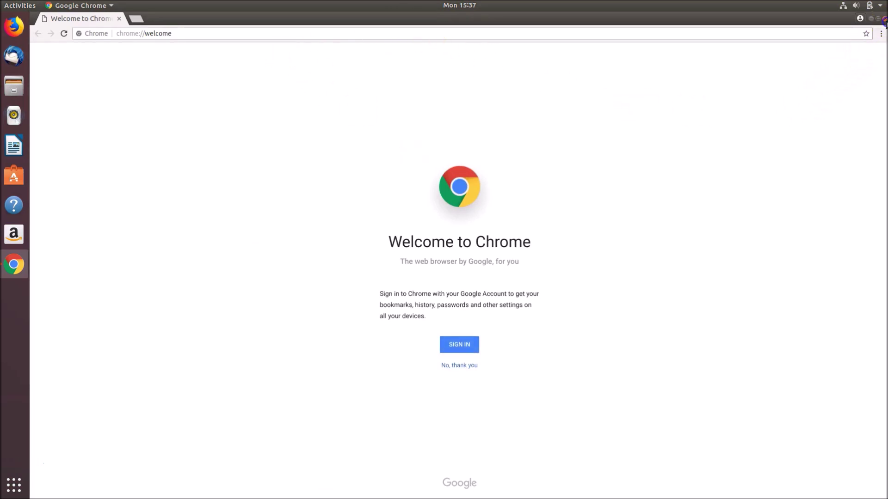
click(884, 19)
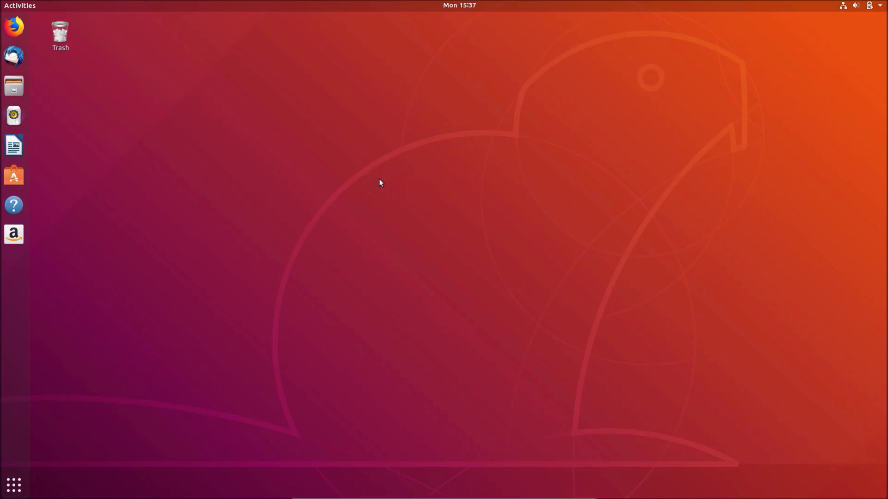
Open a terminal from the desktop's right-click menu, then close it
right_click(380, 158)
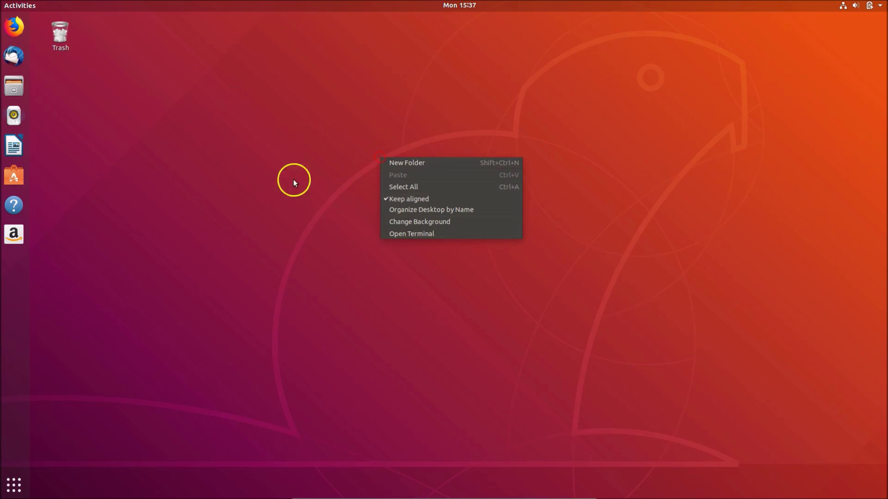
click(416, 235)
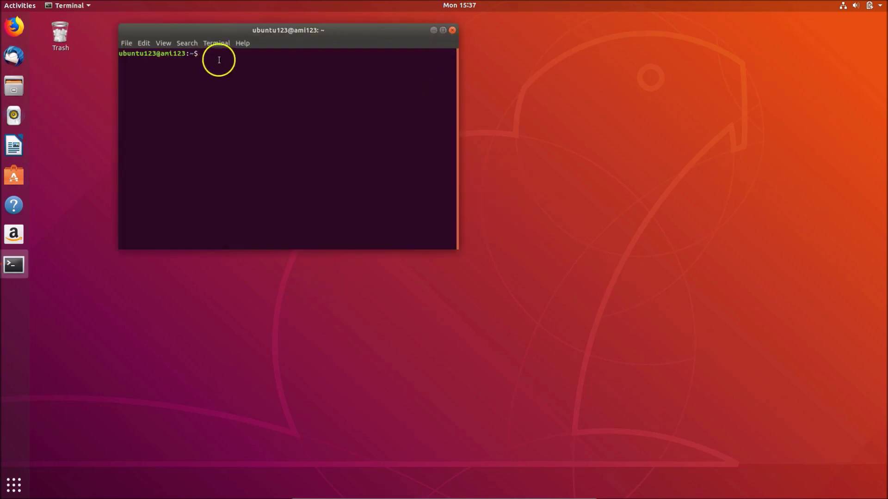
click(453, 30)
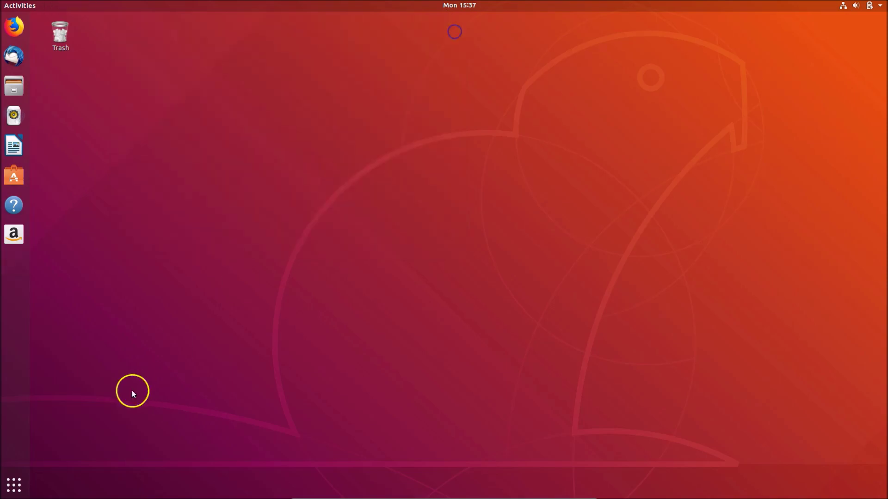
Launch Terminal by searching 'terminal' in the applications overview
click(23, 484)
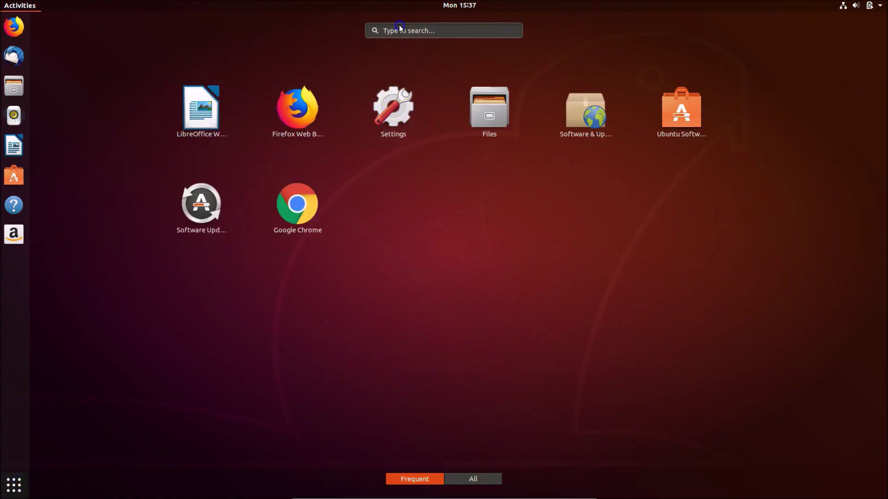
click(416, 29)
text(terminal)
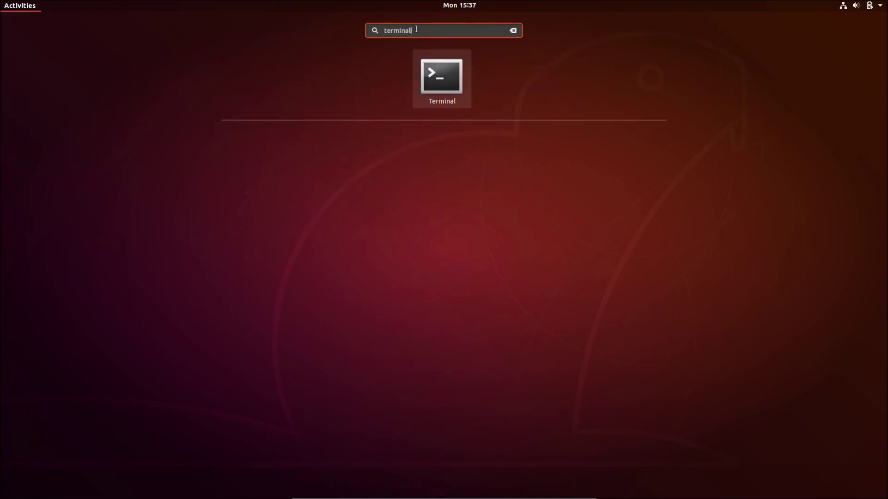
click(444, 73)
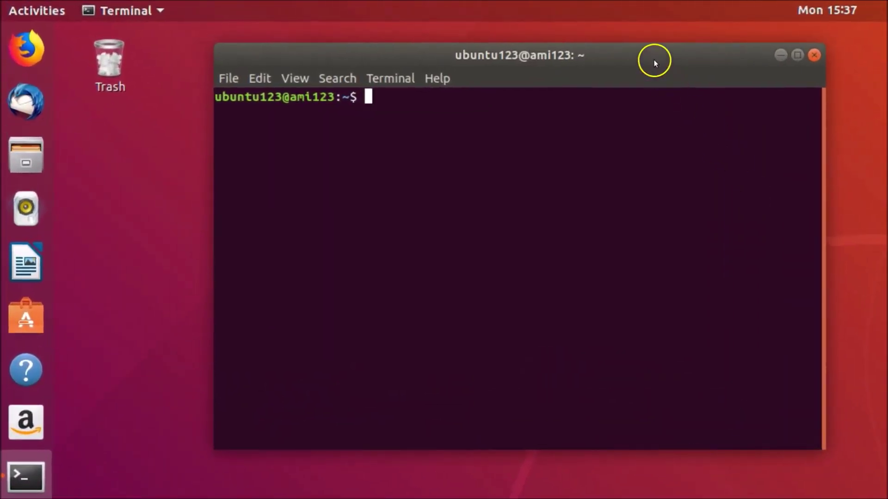
Run google-chrome-stable in the terminal to launch Chrome
drag(654, 62, 711, 84)
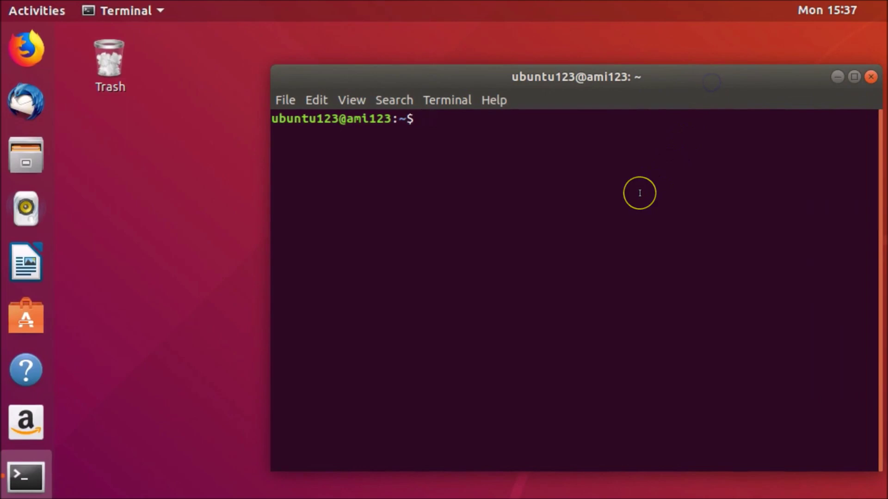
text(google-)
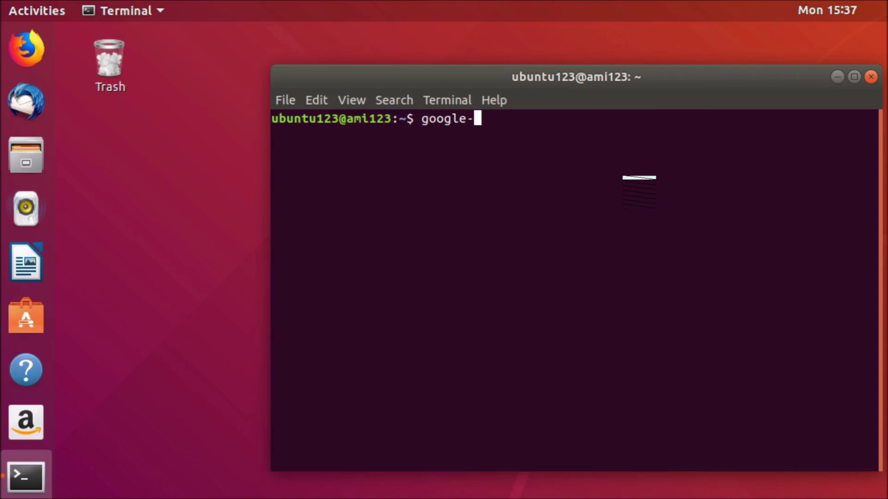
text(chrome-s)
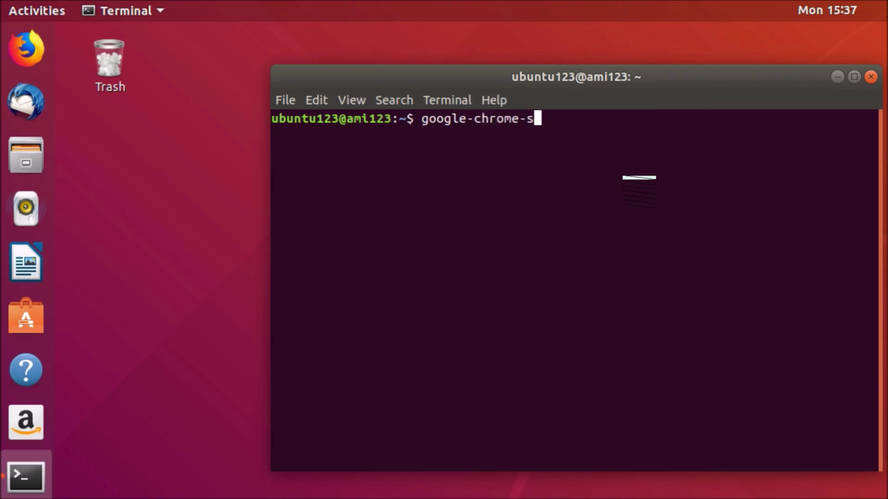
text(table)
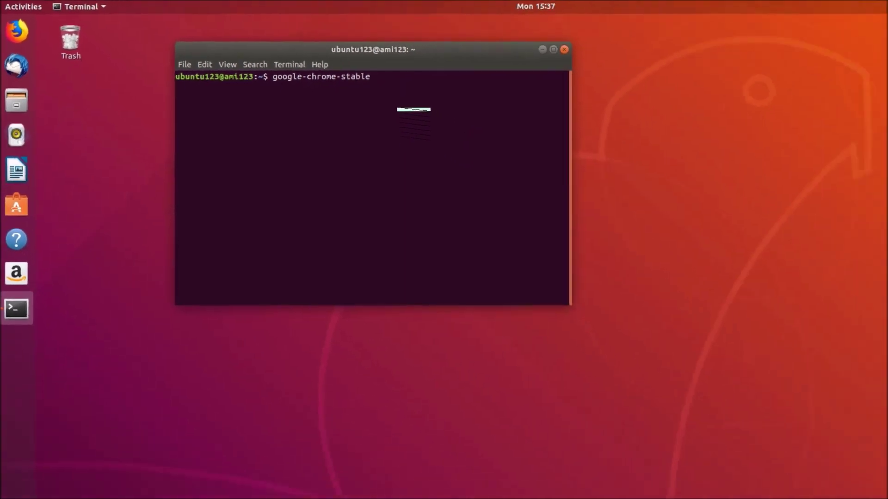
key(Return)
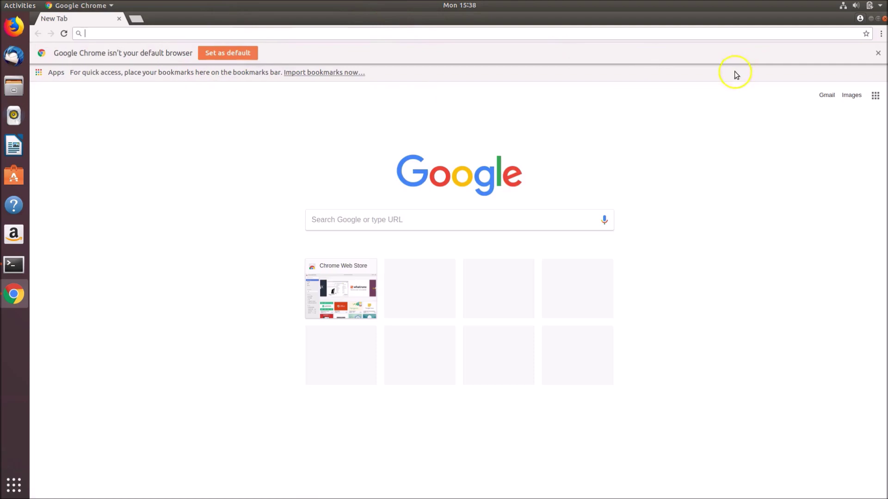
Close the Chrome window and then the Terminal window
click(883, 19)
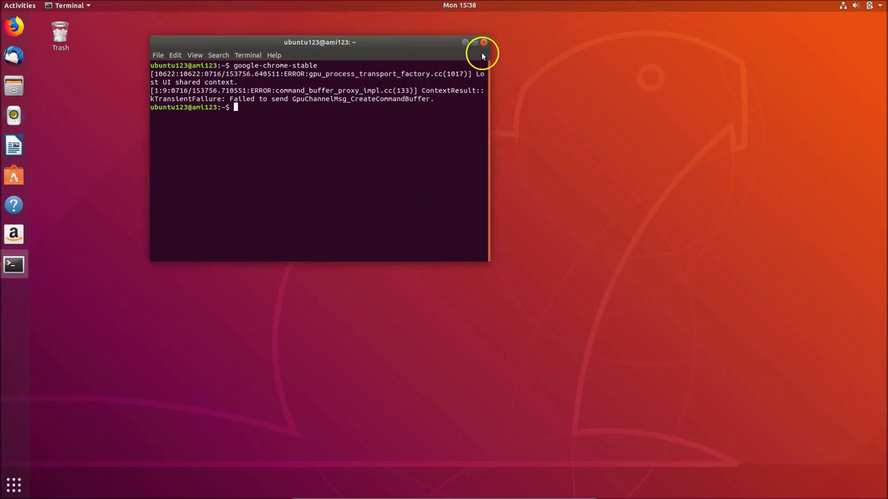
click(484, 42)
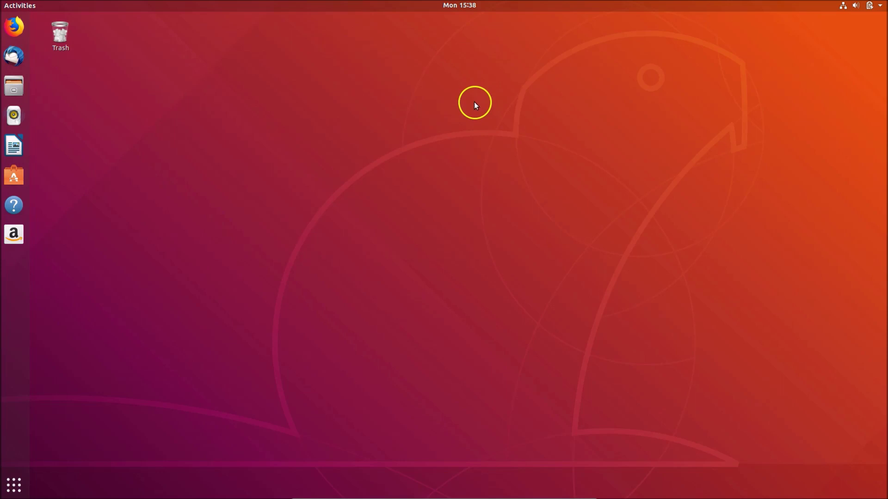